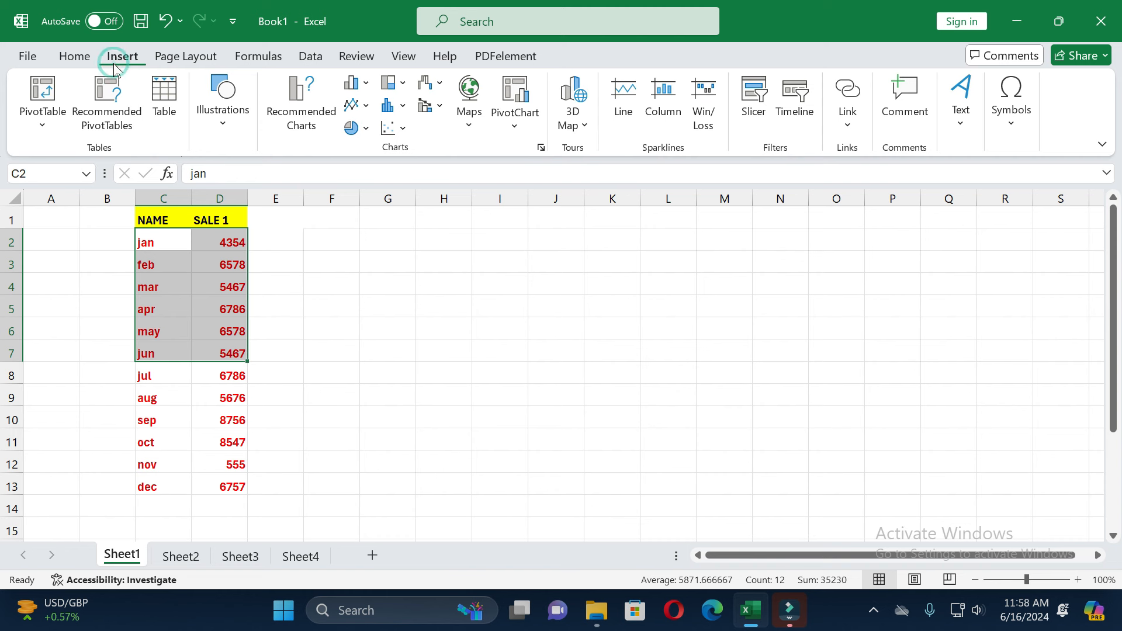
# Insert a doughnut chart from the selected jan to jun sales data in C2:D7
pyautogui.click(357, 128)
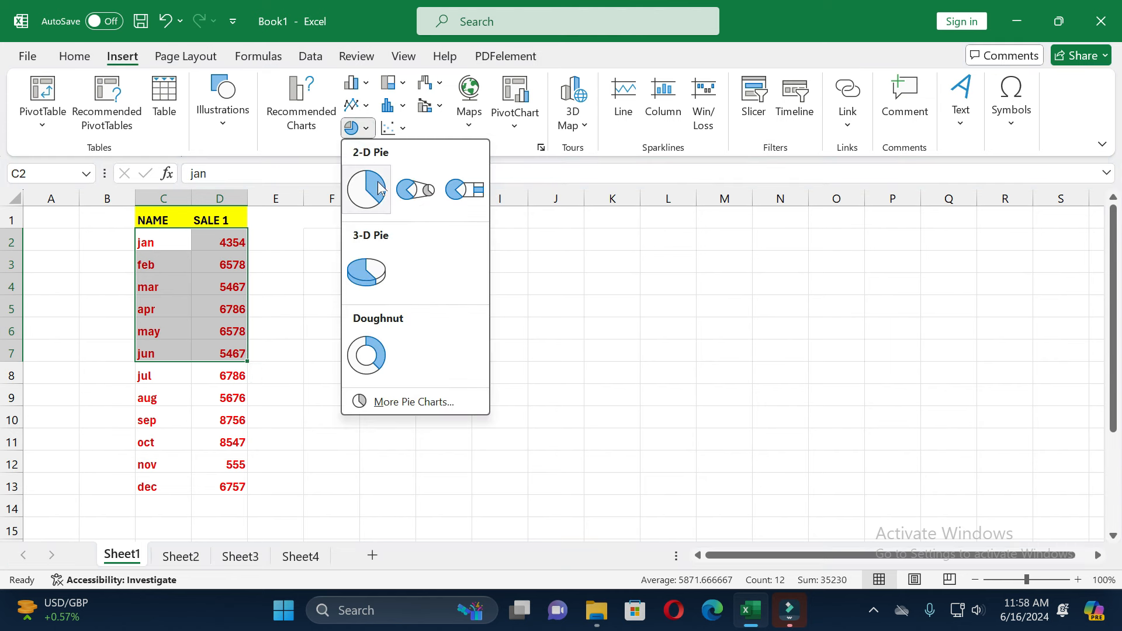
pyautogui.click(387, 331)
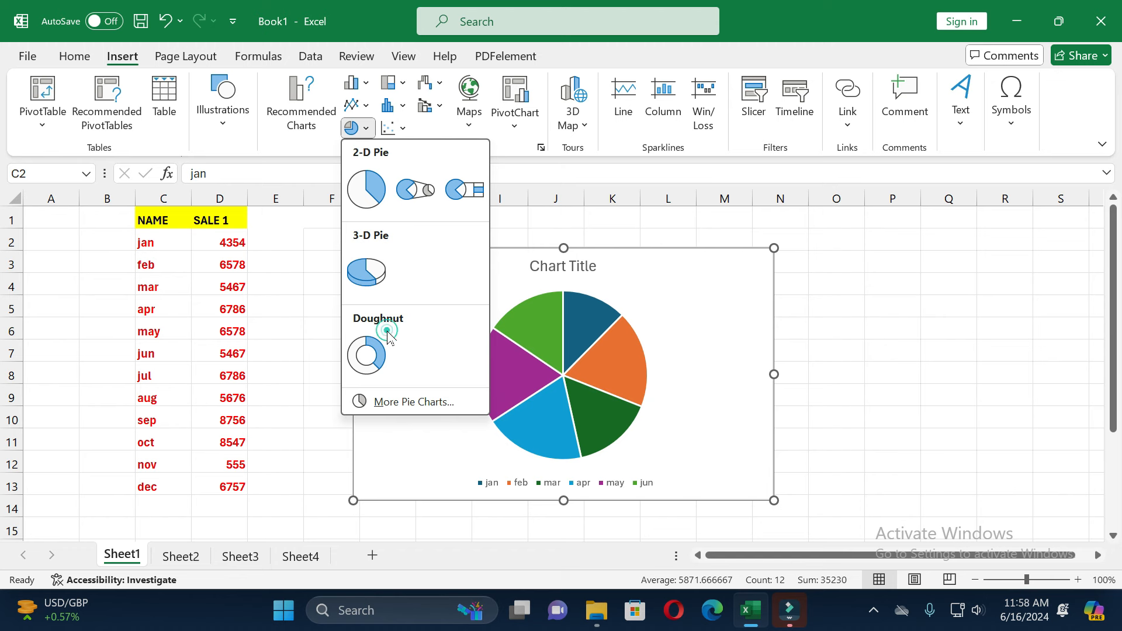
pyautogui.click(387, 331)
pyautogui.click(387, 330)
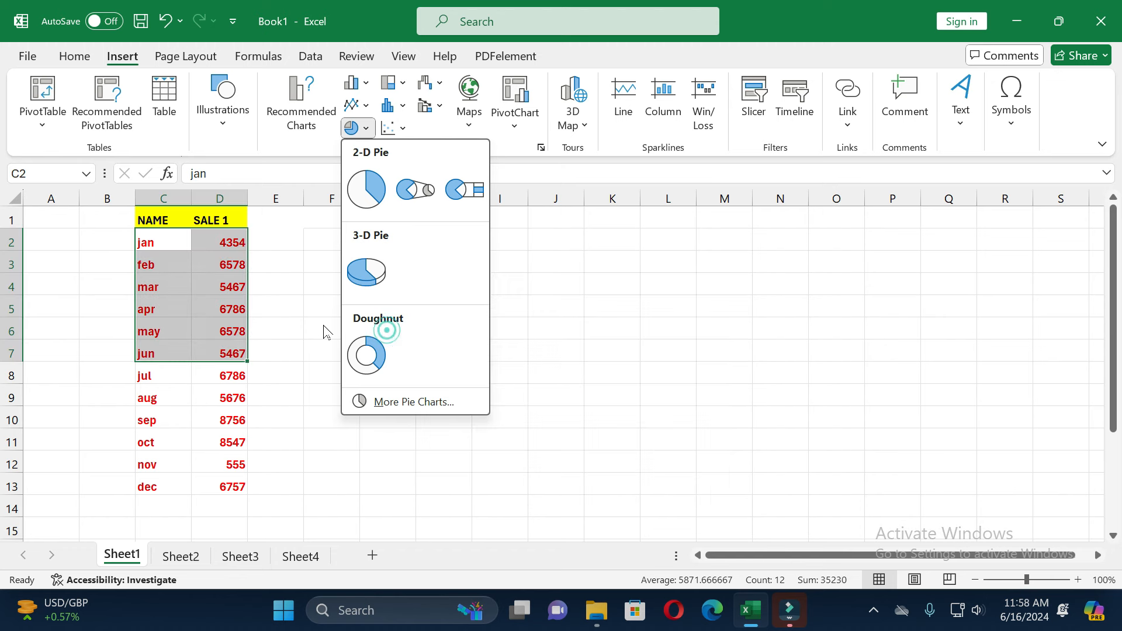
pyautogui.click(362, 351)
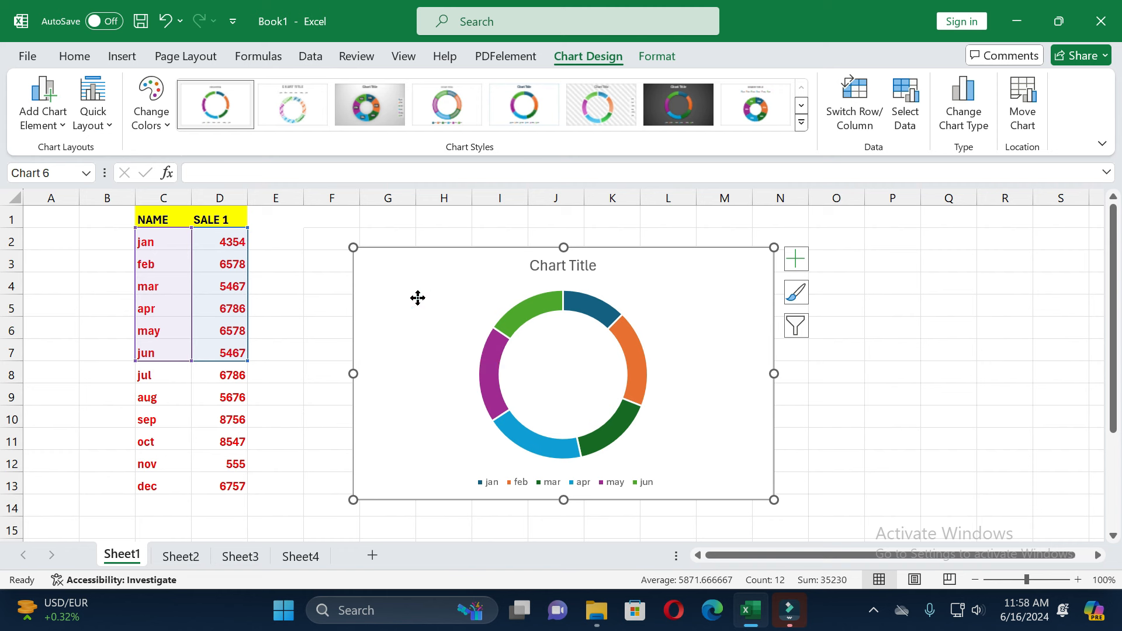
# Move the doughnut chart next to the data so it starts in column E, and narrow it to end in column K
pyautogui.moveTo(415, 298)
pyautogui.mouseDown()
pyautogui.moveTo(344, 284)
pyautogui.moveTo(401, 278)
pyautogui.moveTo(334, 276)
pyautogui.mouseUp()
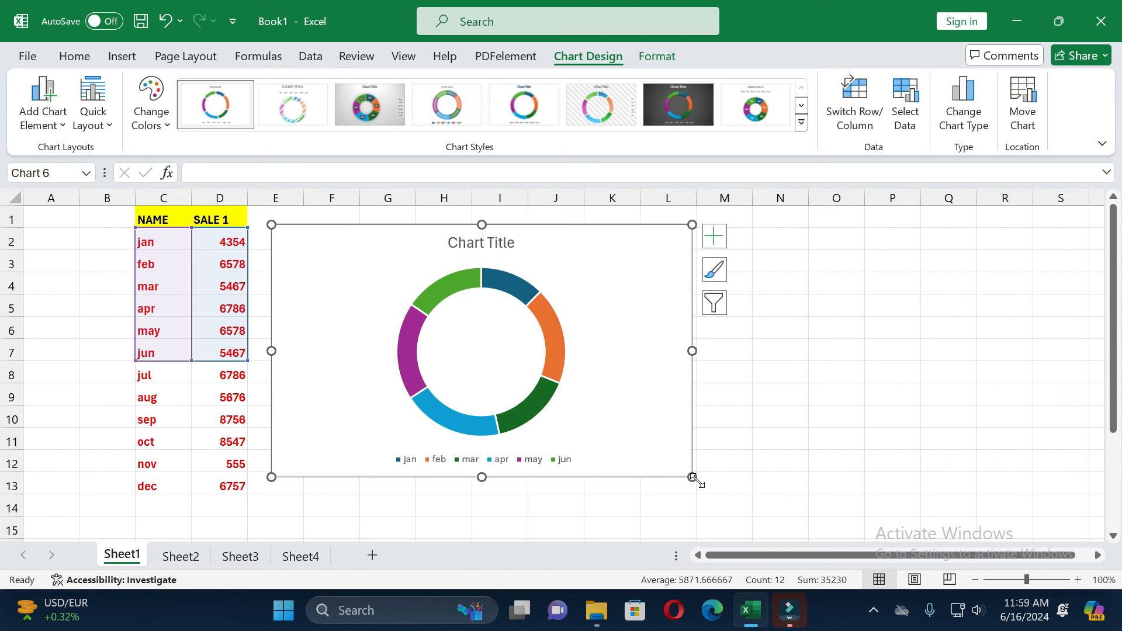
pyautogui.moveTo(692, 478); pyautogui.dragTo(619, 479)
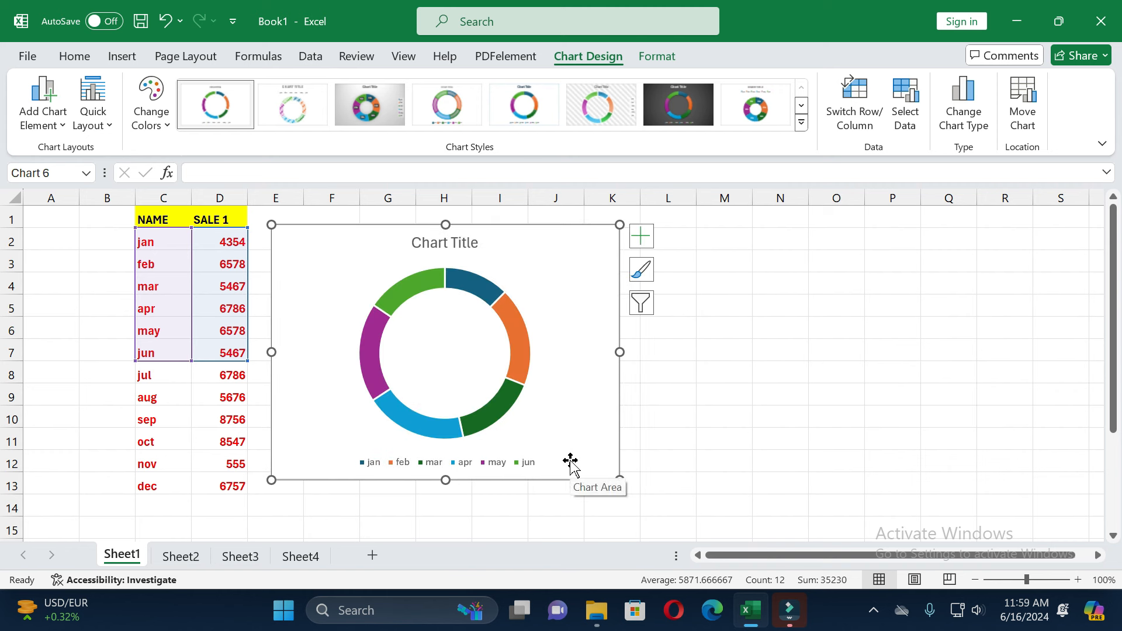
# Replace the placeholder chart title with "doughnut chart"
pyautogui.click(454, 249)
pyautogui.doubleClick(455, 248)
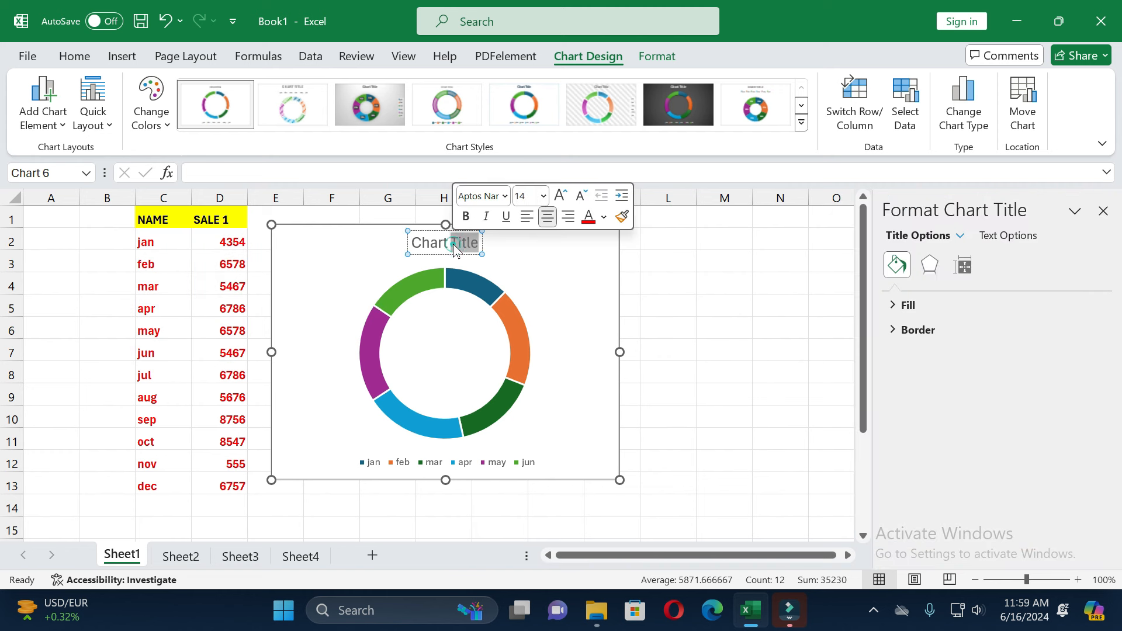
pyautogui.tripleClick(453, 242)
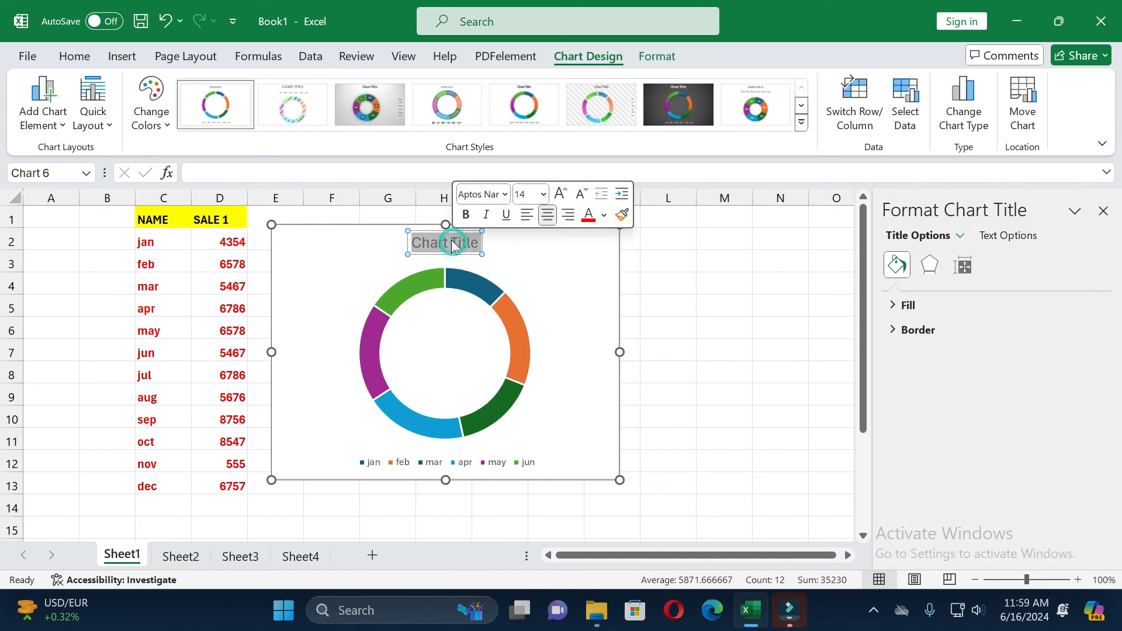
pyautogui.write('d')
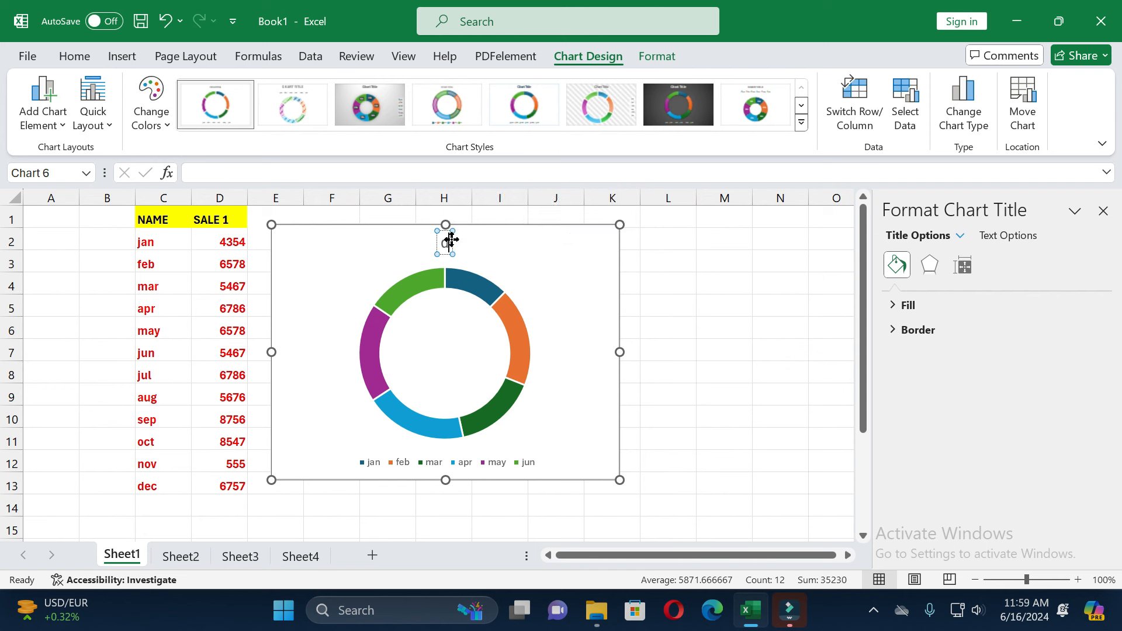
pyautogui.write('oughnu')
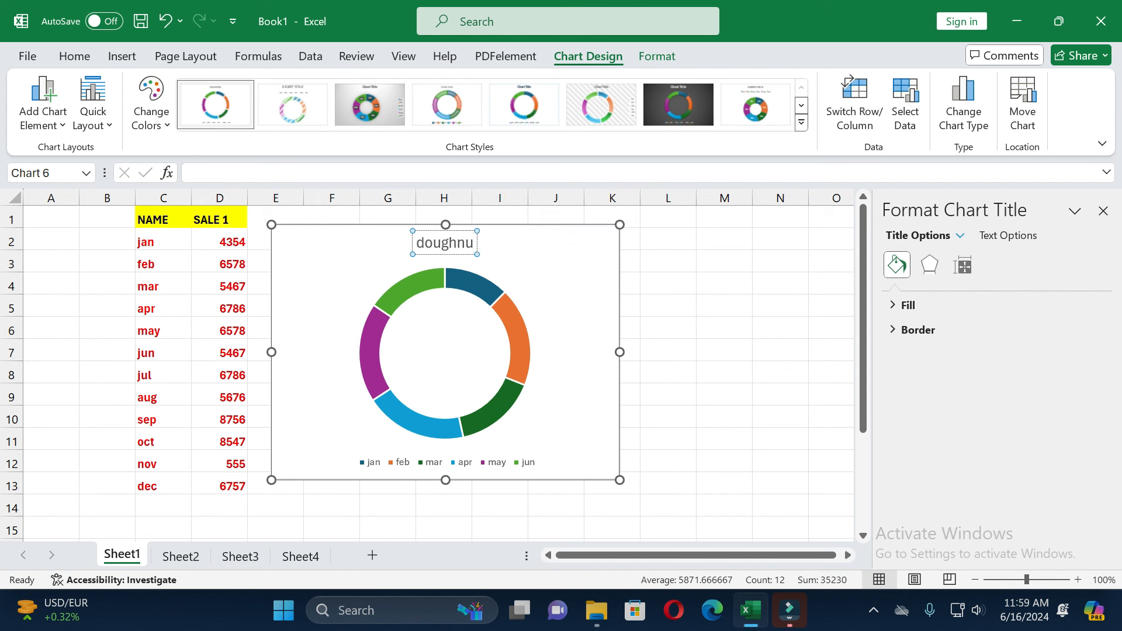
pyautogui.write('t chart')
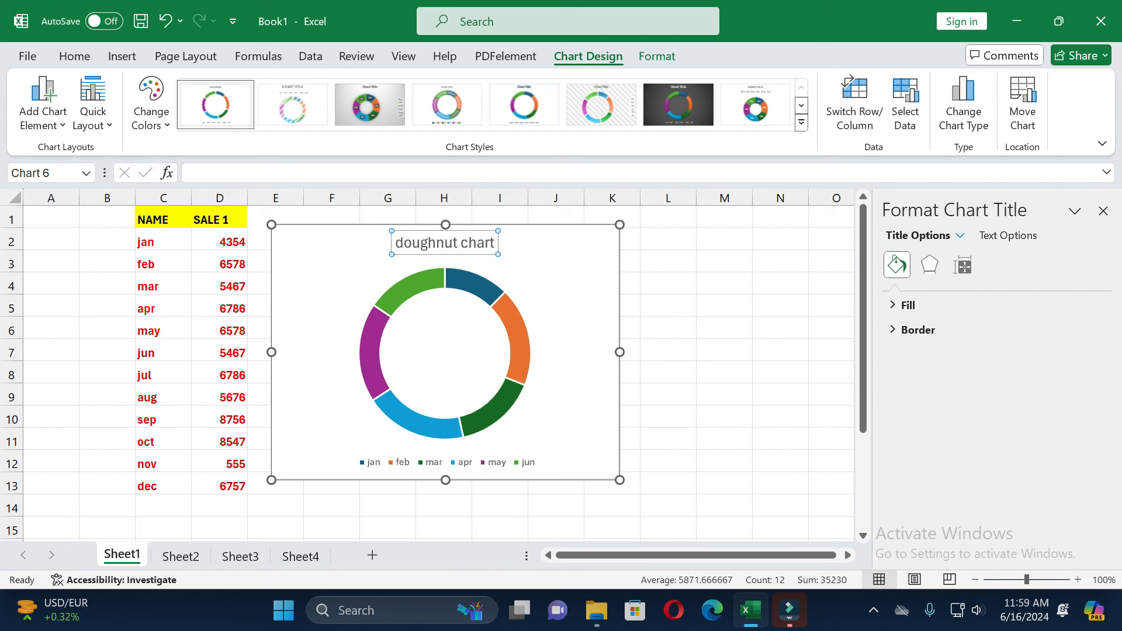
pyautogui.click(535, 281)
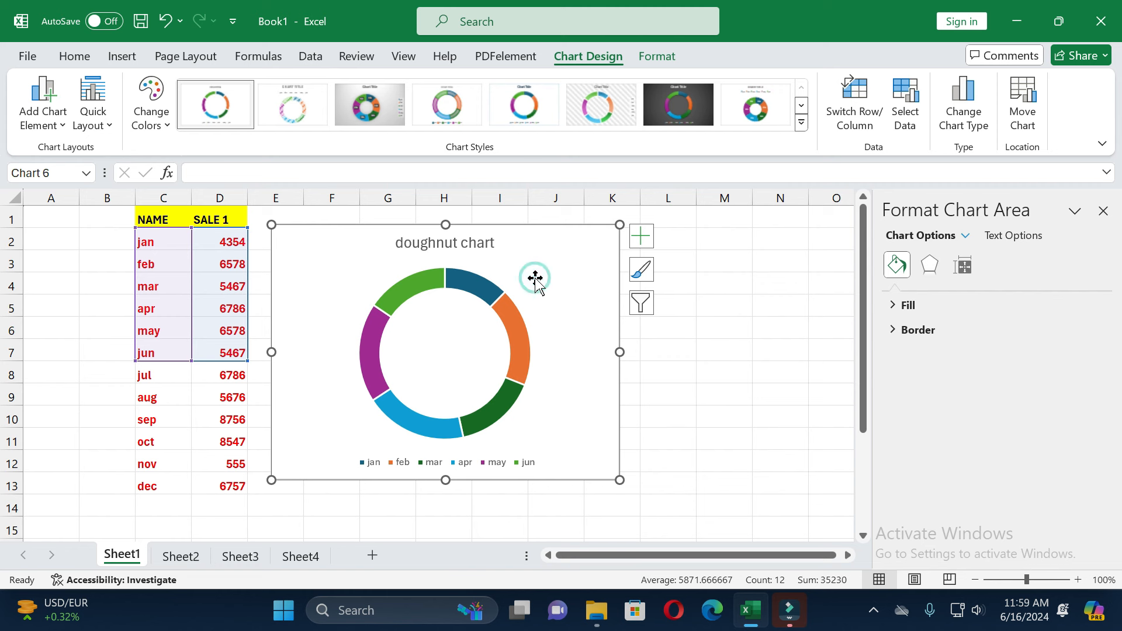
pyautogui.click(535, 280)
# Fill the chart title's background with the standard Yellow color
pyautogui.click(451, 247)
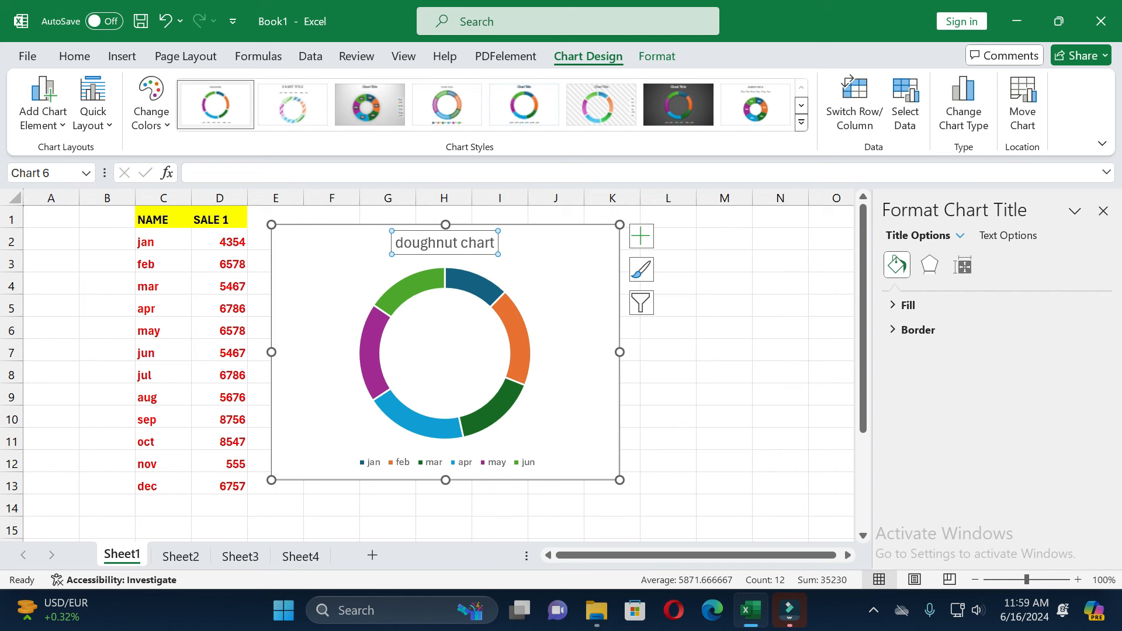
pyautogui.click(525, 269)
pyautogui.click(458, 243)
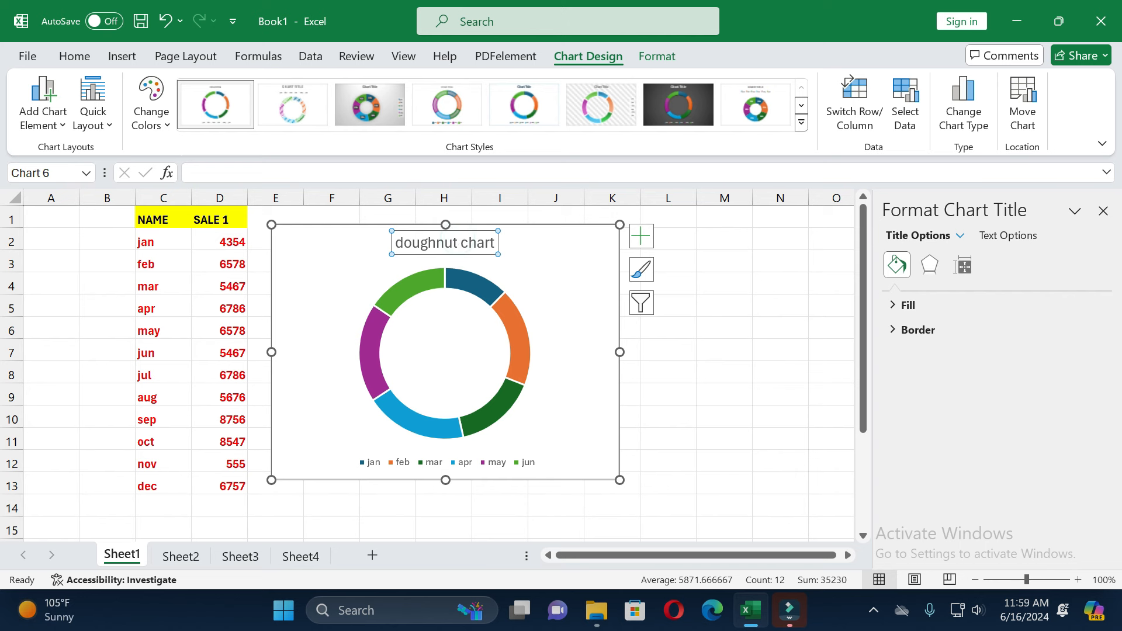
pyautogui.rightClick(458, 242)
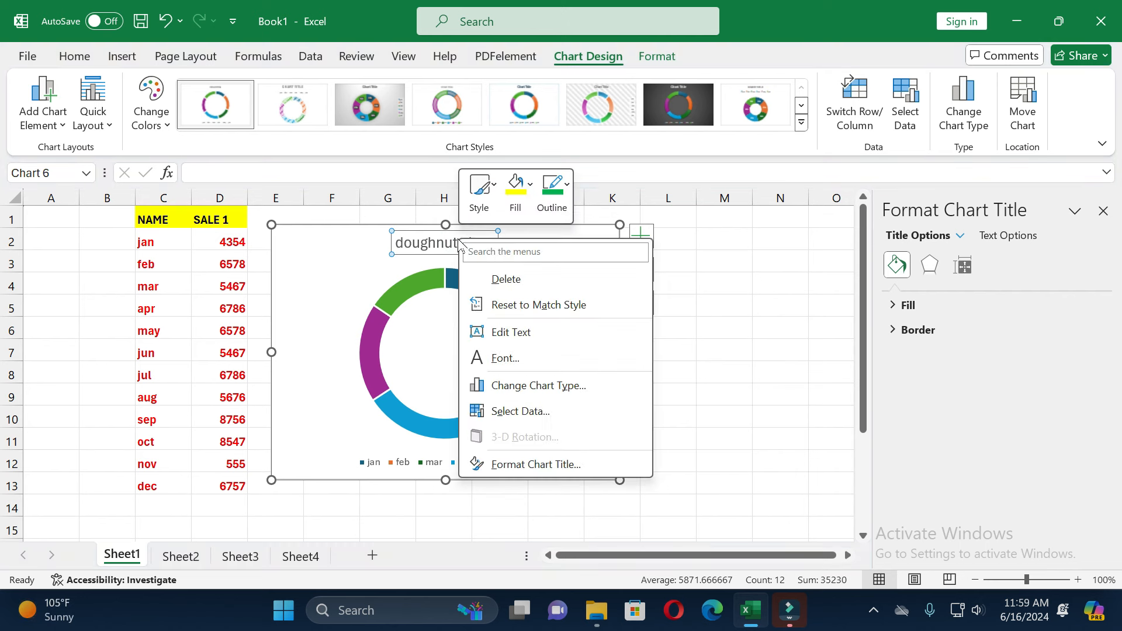
pyautogui.click(528, 186)
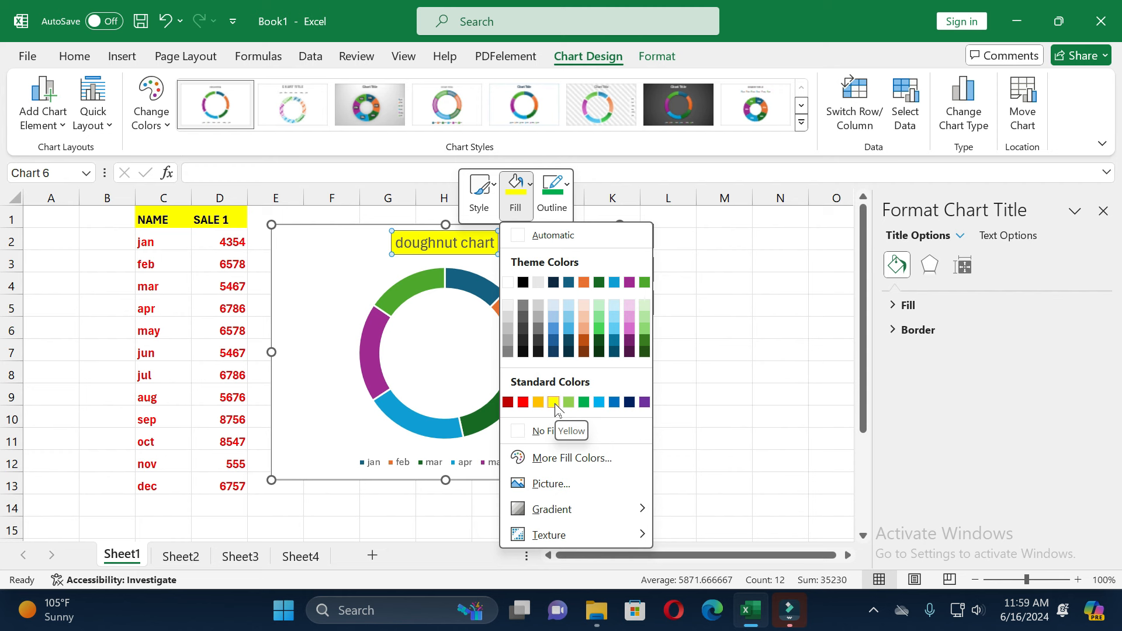
pyautogui.click(555, 403)
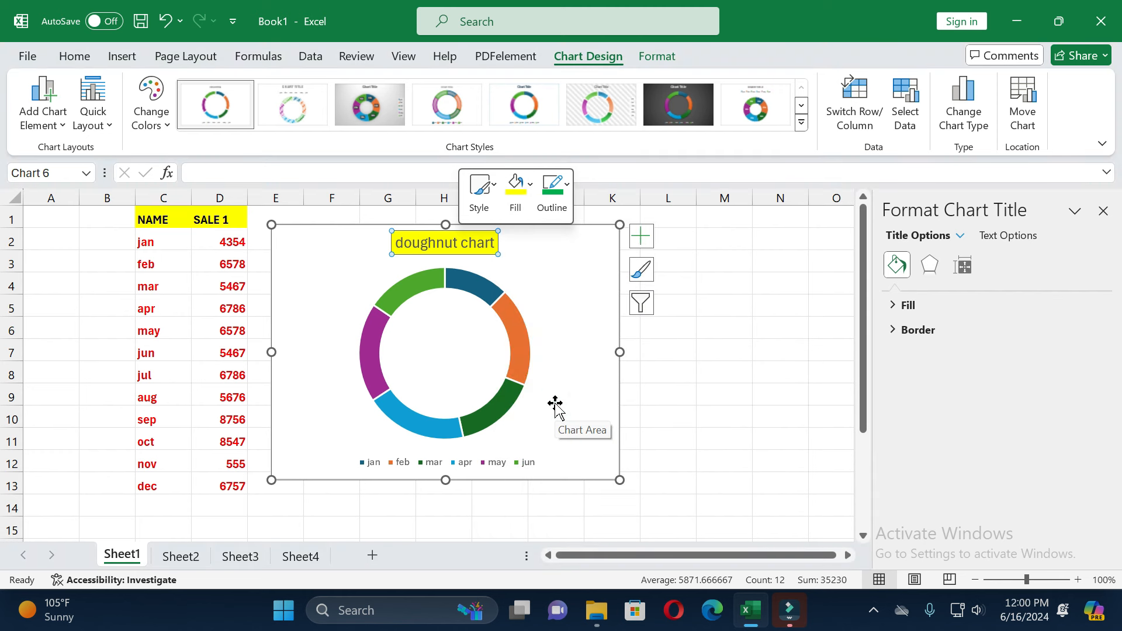
# Apply the sixth chart style, with the hatched background and side legend, to the whole doughnut chart
pyautogui.click(572, 330)
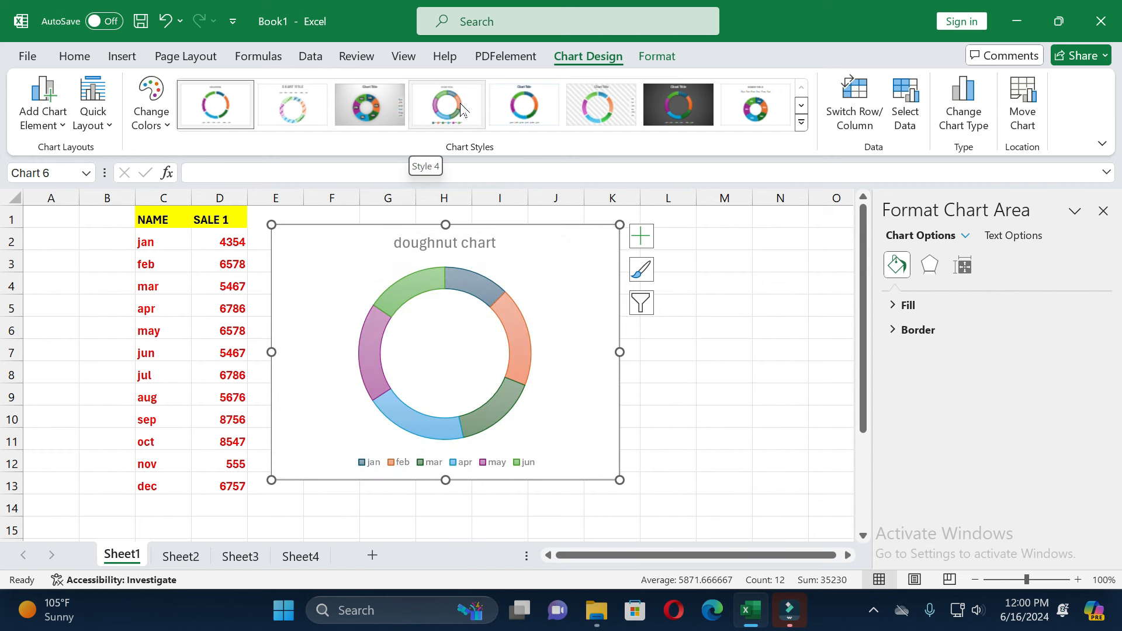
pyautogui.click(617, 110)
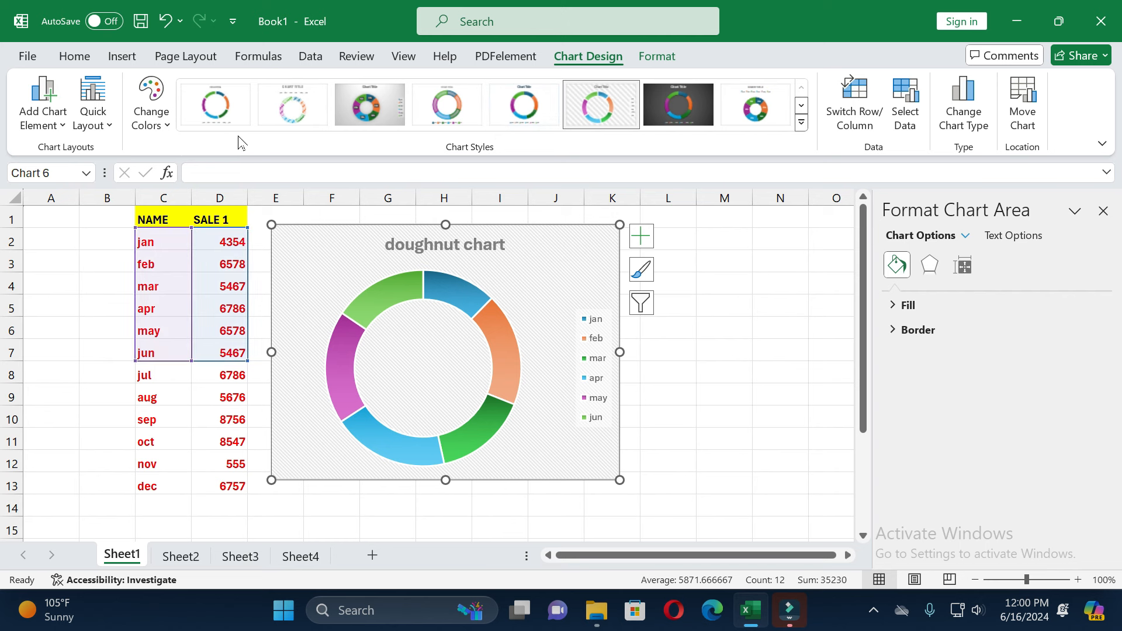
pyautogui.click(167, 124)
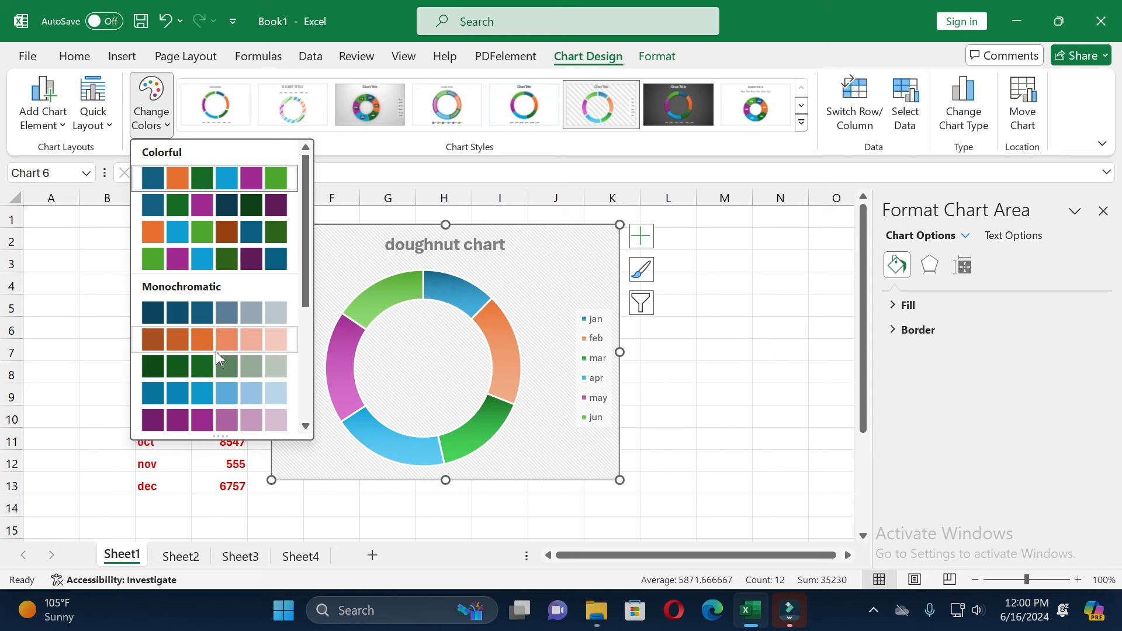
pyautogui.click(695, 301)
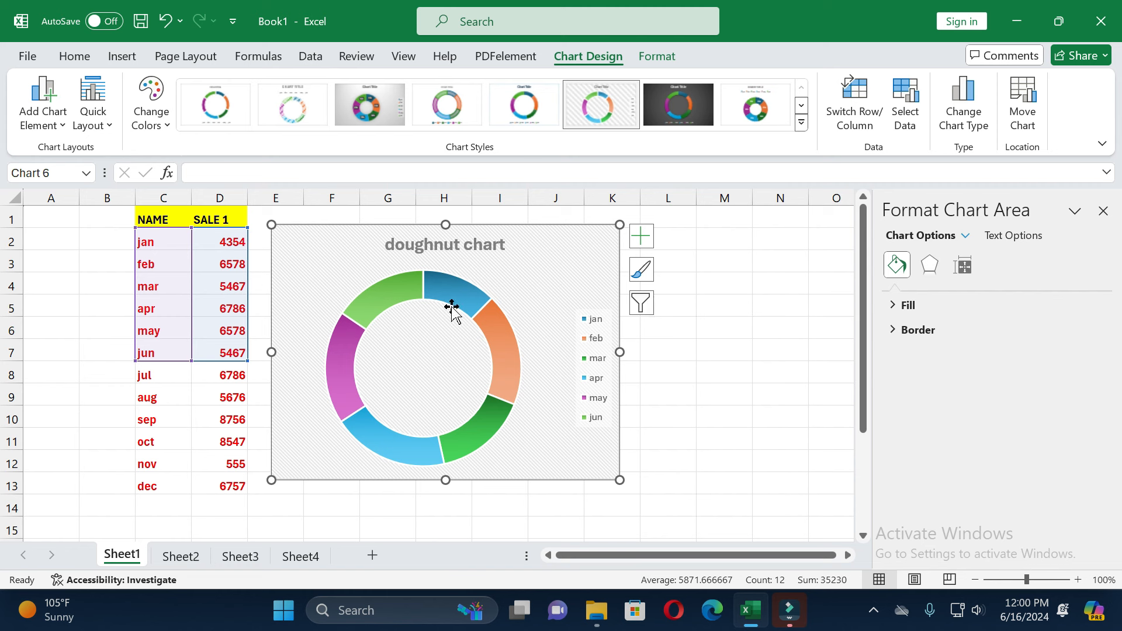
# Add data labels to the doughnut chart's segments
pyautogui.click(640, 237)
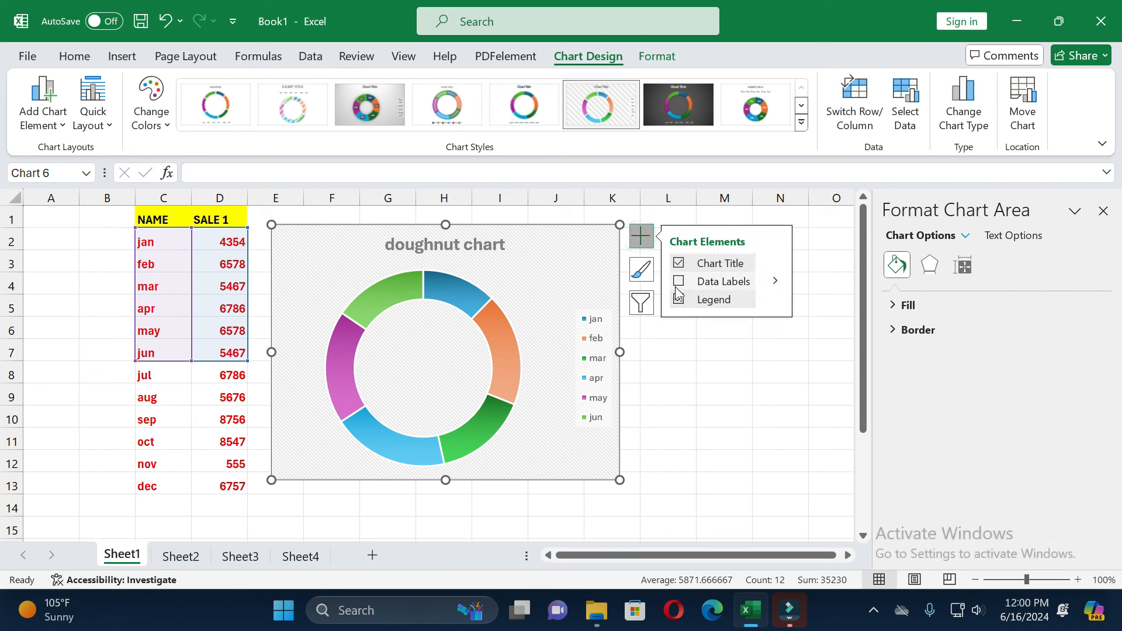
pyautogui.click(678, 282)
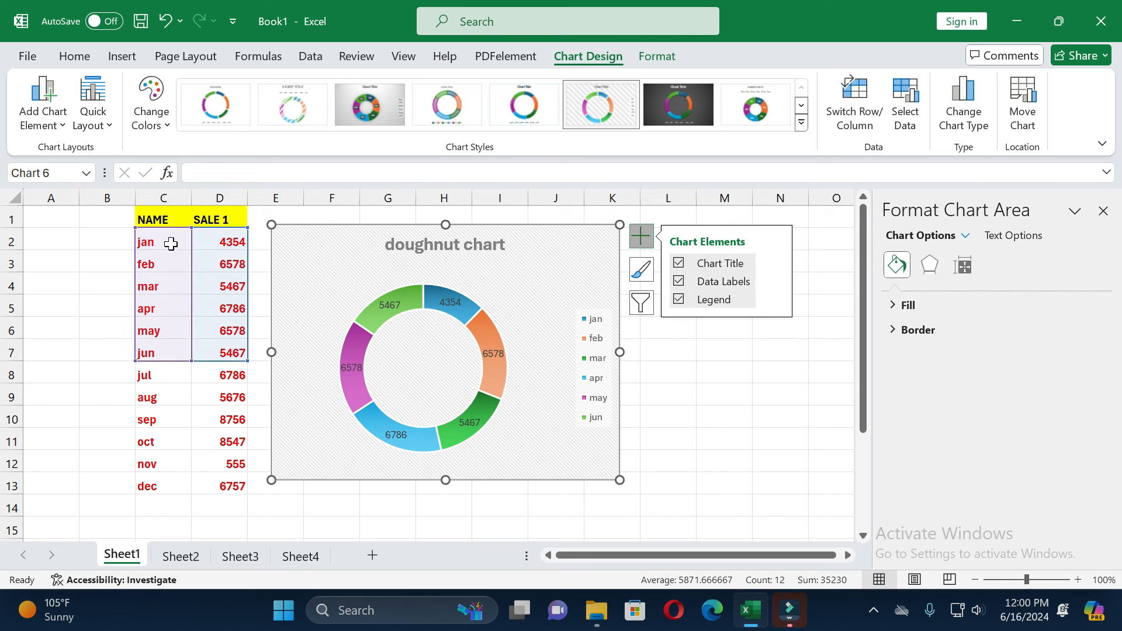
pyautogui.click(516, 324)
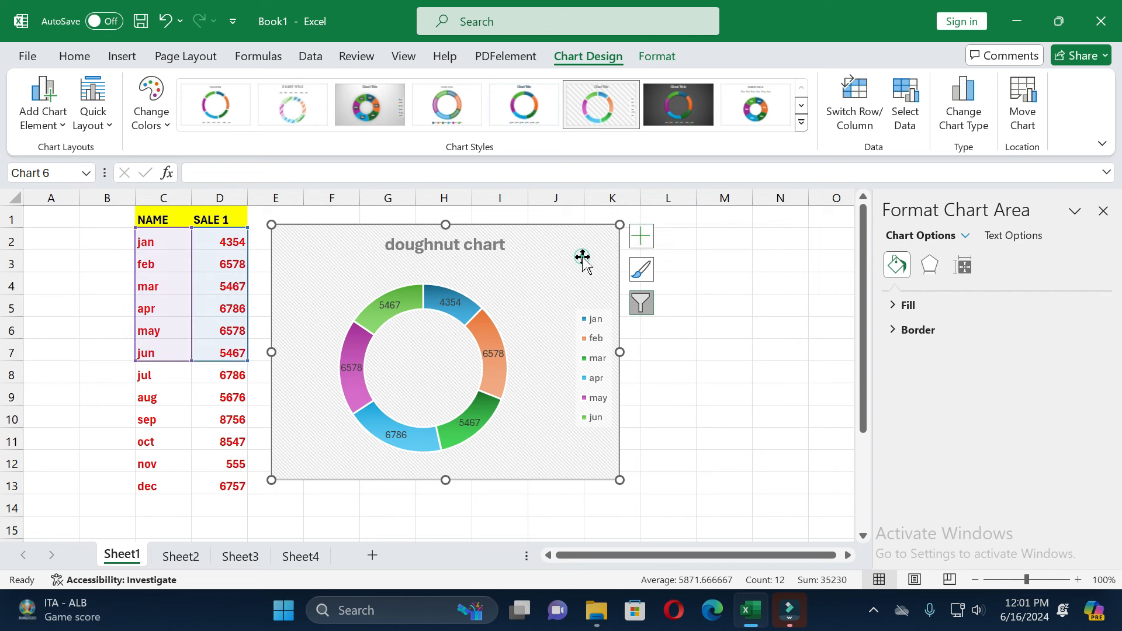
# Filter the jan category out of the doughnut chart, apply the filter and deselect the chart
pyautogui.click(641, 303)
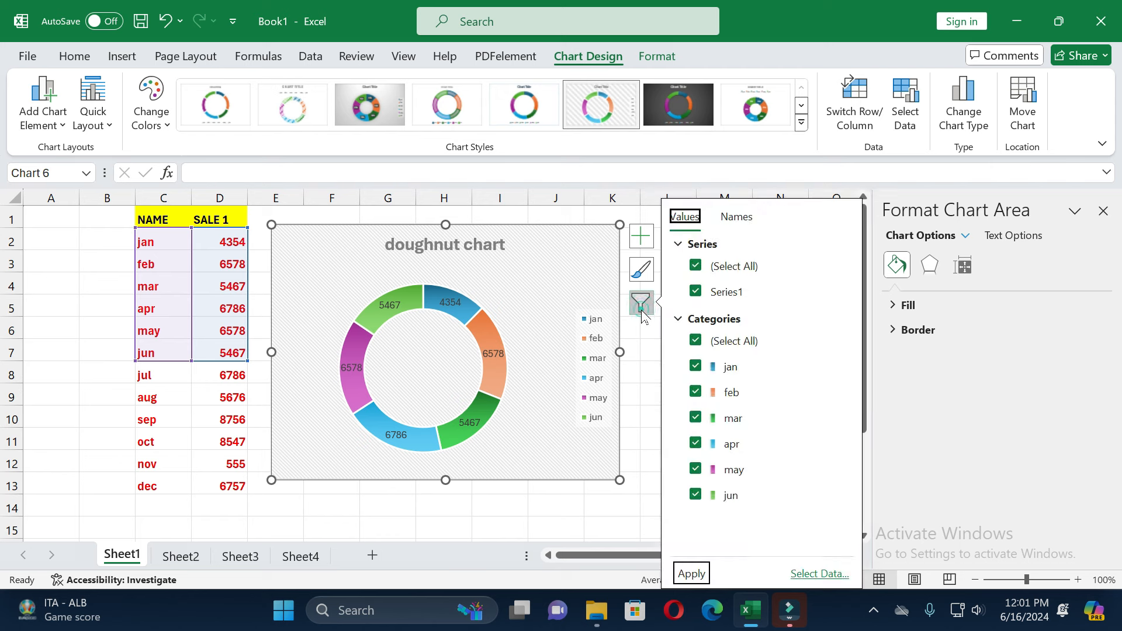
pyautogui.click(695, 368)
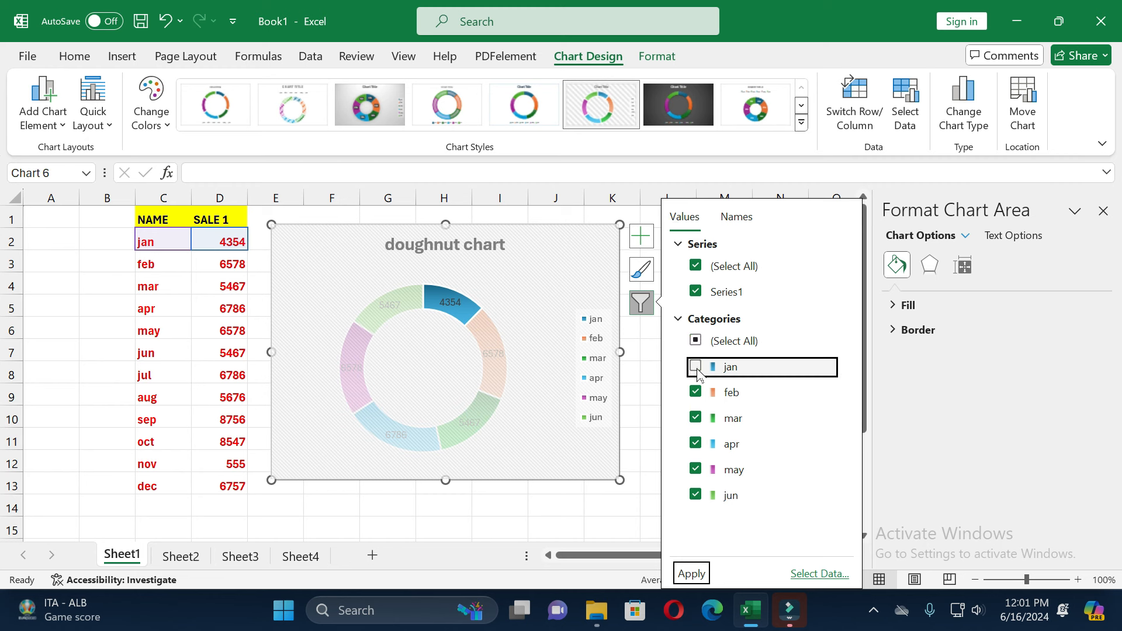
pyautogui.click(692, 574)
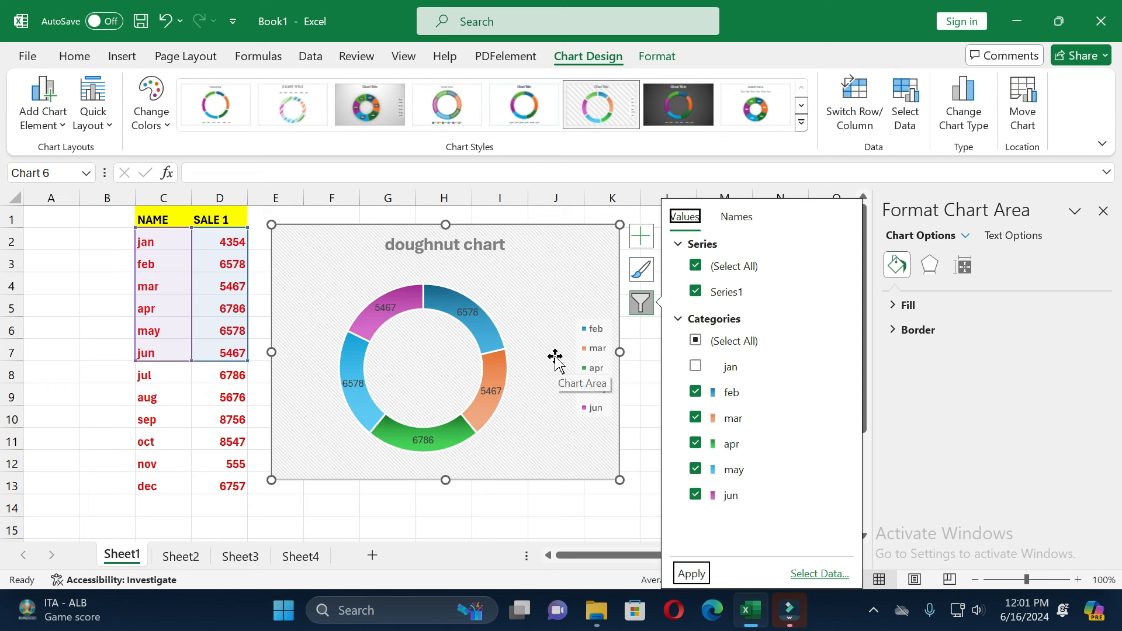
pyautogui.click(687, 574)
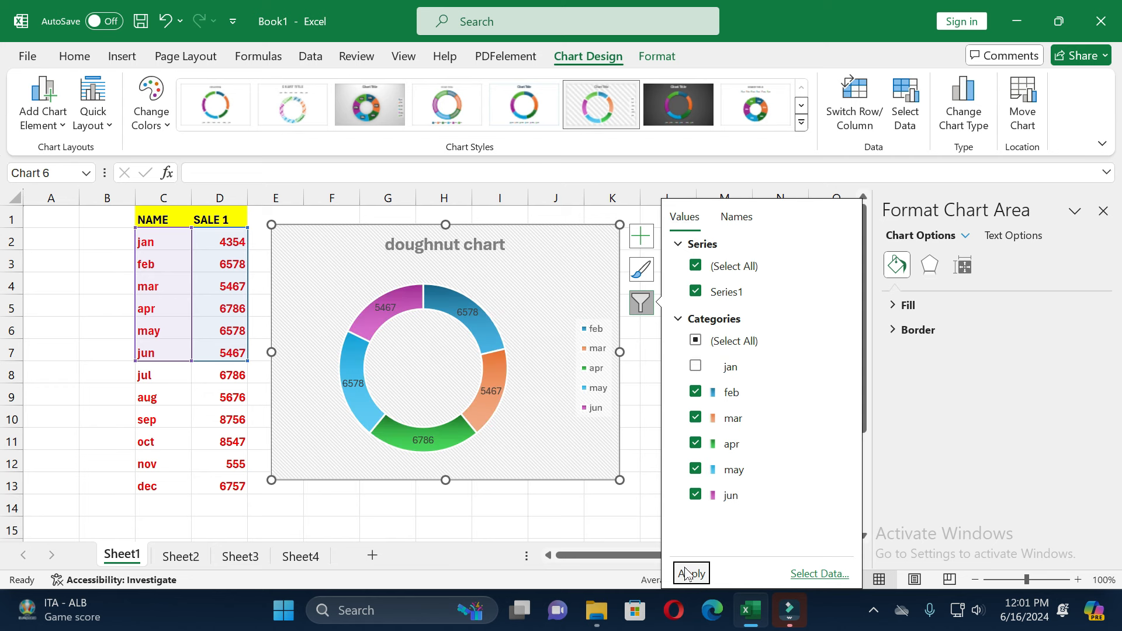
pyautogui.click(630, 521)
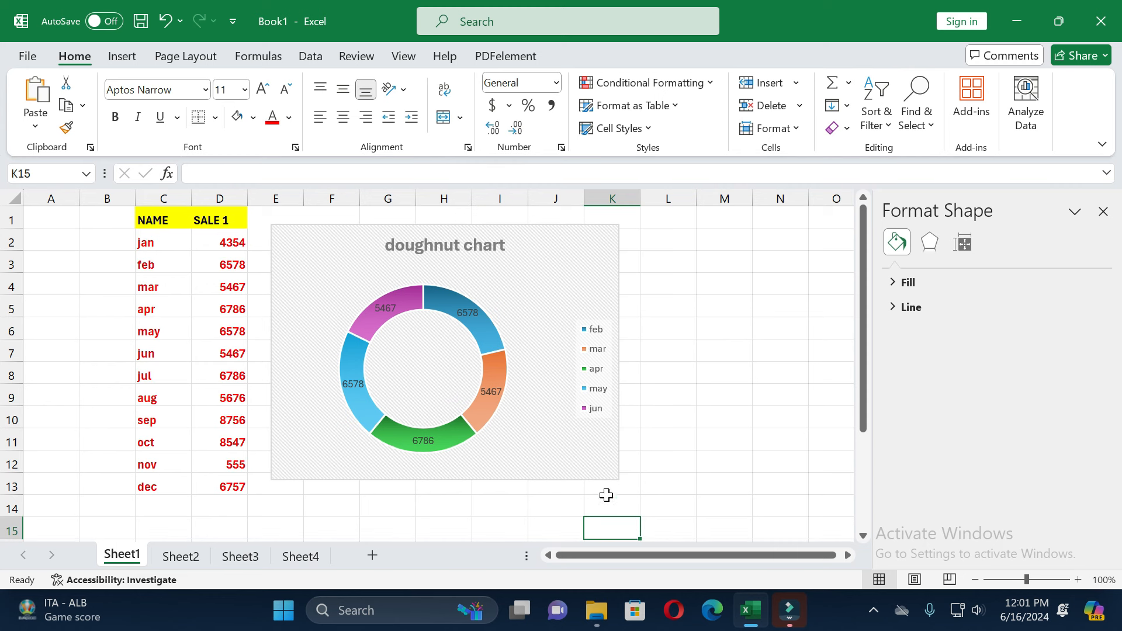